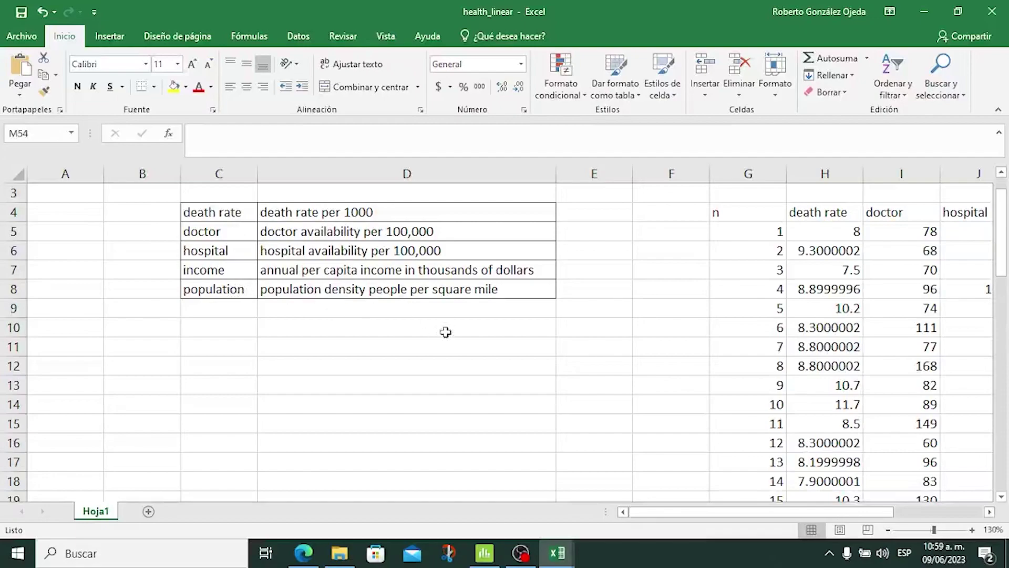
# Step: Copy the data table with its headers from n to population, range G4:L57
pyautogui.moveTo(688, 512); pyautogui.dragTo(783, 507)
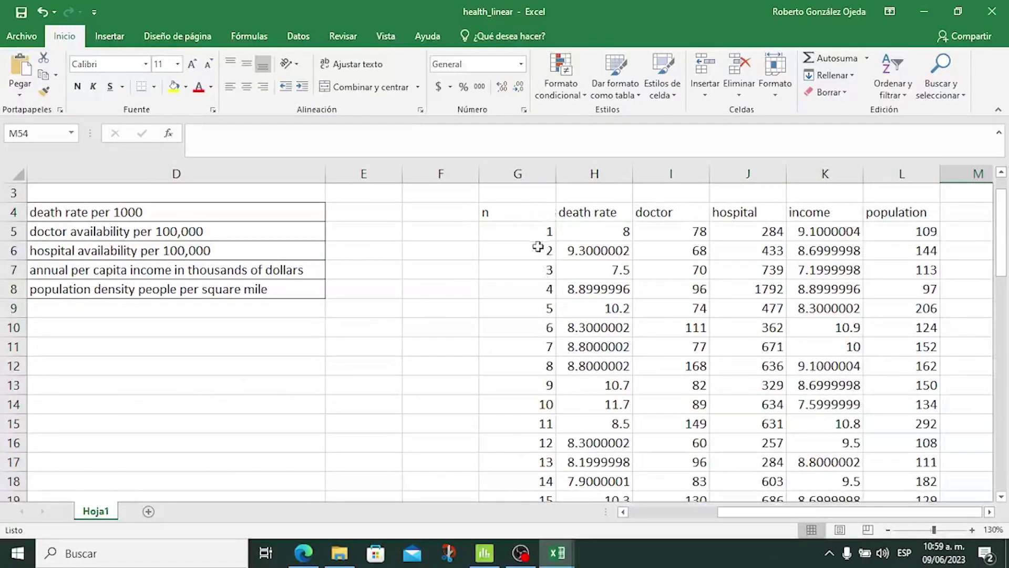
pyautogui.scroll(-14, 526, 223)
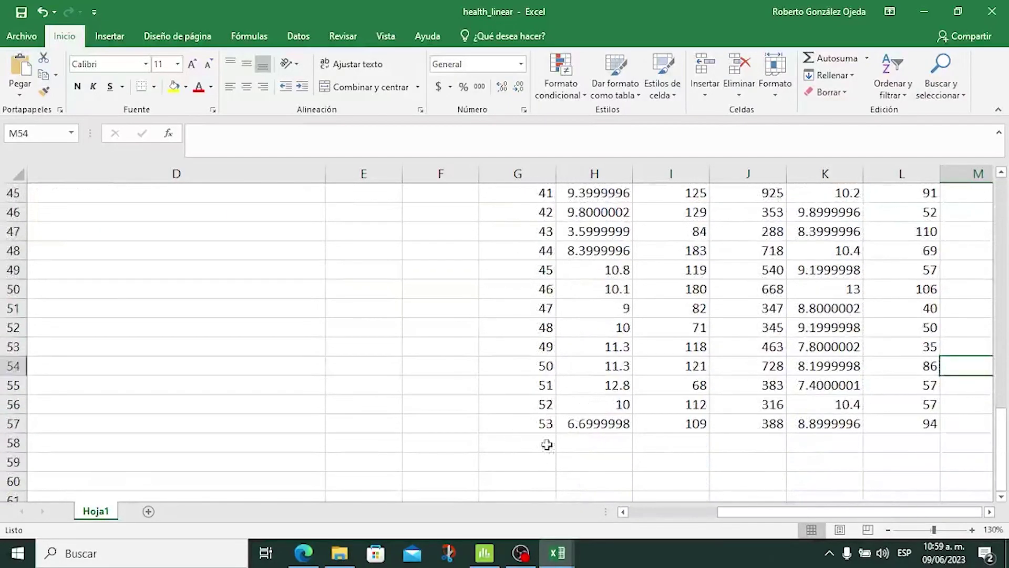
pyautogui.scroll(7, 542, 415)
pyautogui.scroll(8, 545, 394)
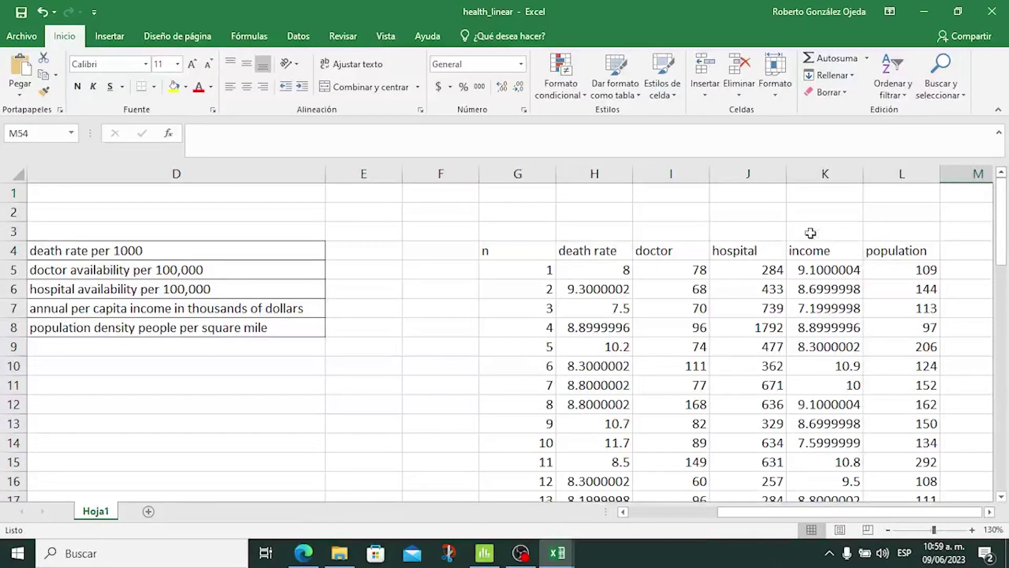
pyautogui.moveTo(518, 253); pyautogui.dragTo(903, 453)
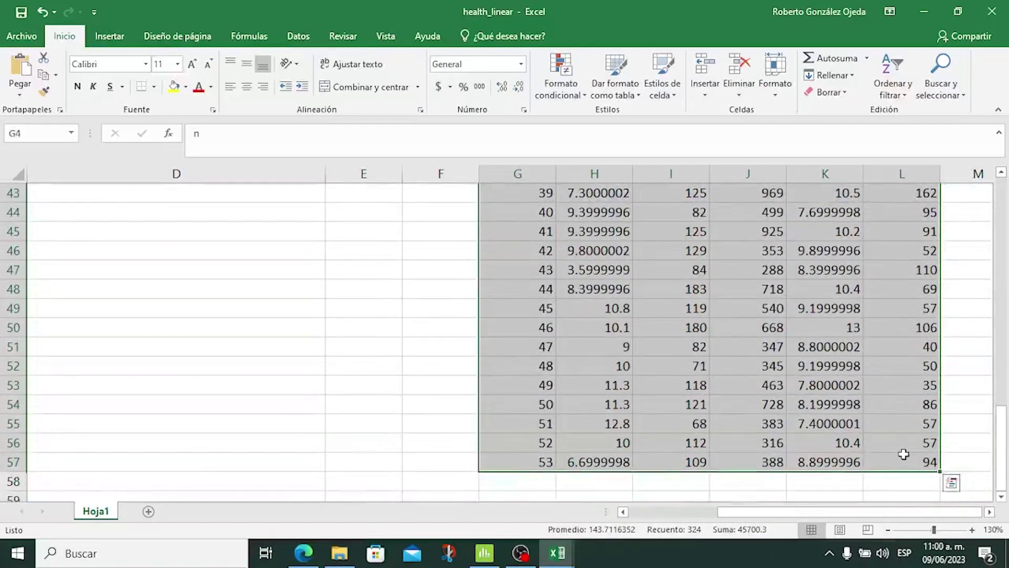
pyautogui.hotkey('ctrl', 'c')
# Step: Switch to Minitab, enlarge the worksheet area, and paste the copied table with its headers starting at column C1
pyautogui.hotkey('alt', 'Tab')
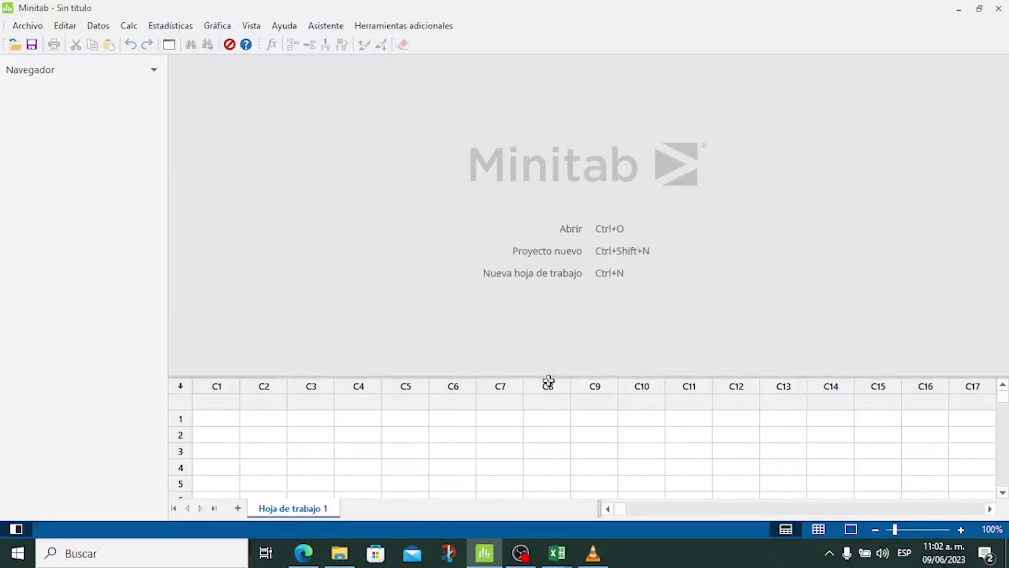
pyautogui.moveTo(548, 376); pyautogui.dragTo(541, 293)
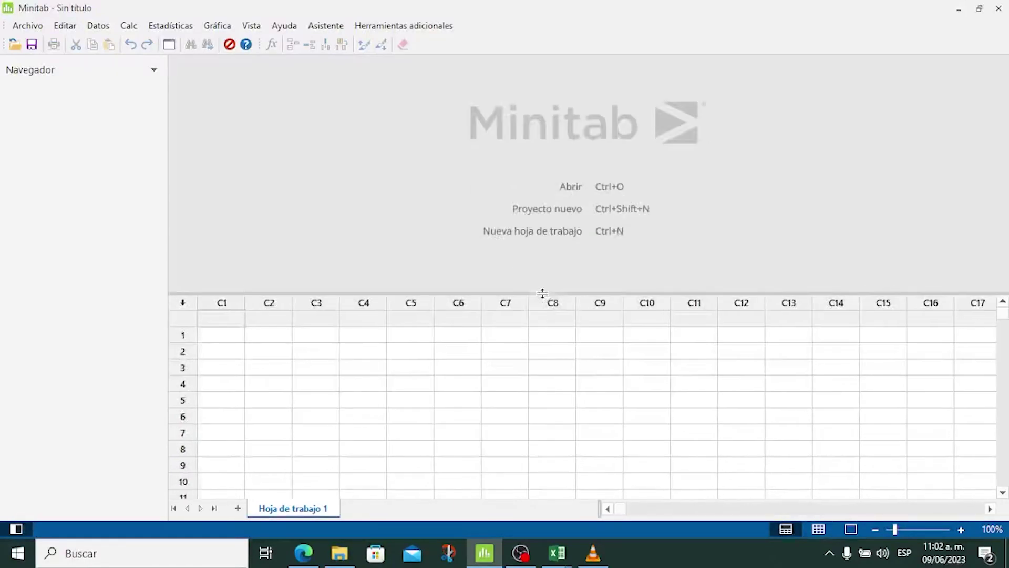
pyautogui.click(225, 317)
pyautogui.hotkey('ctrl', 'v')
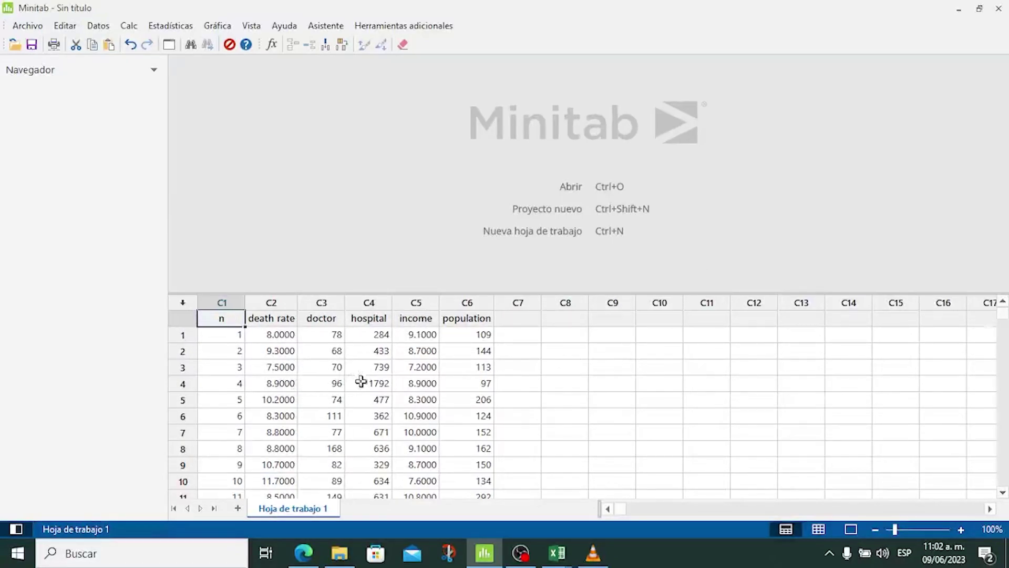
pyautogui.scroll(-12, 377, 372)
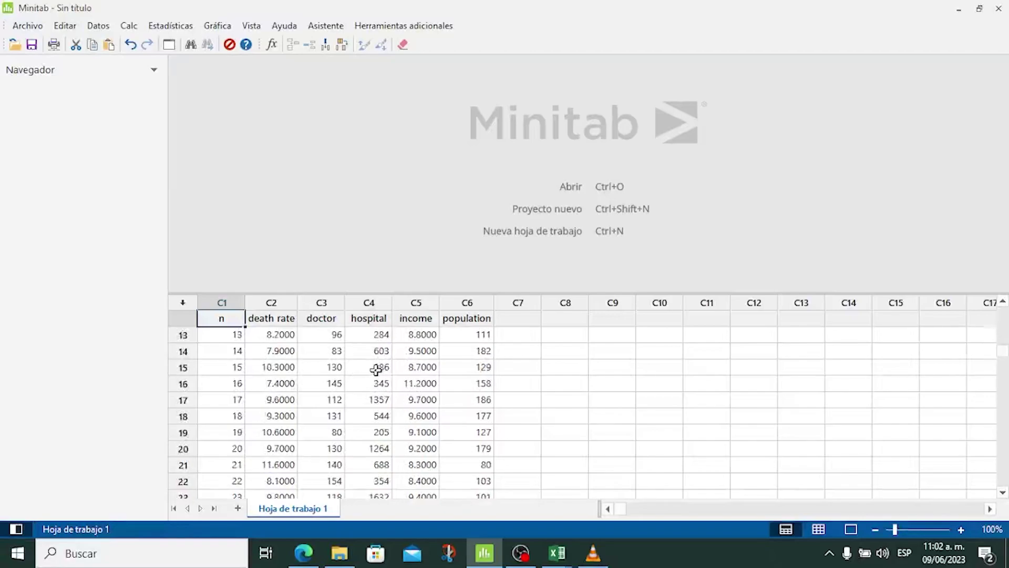
pyautogui.scroll(-4, 376, 369)
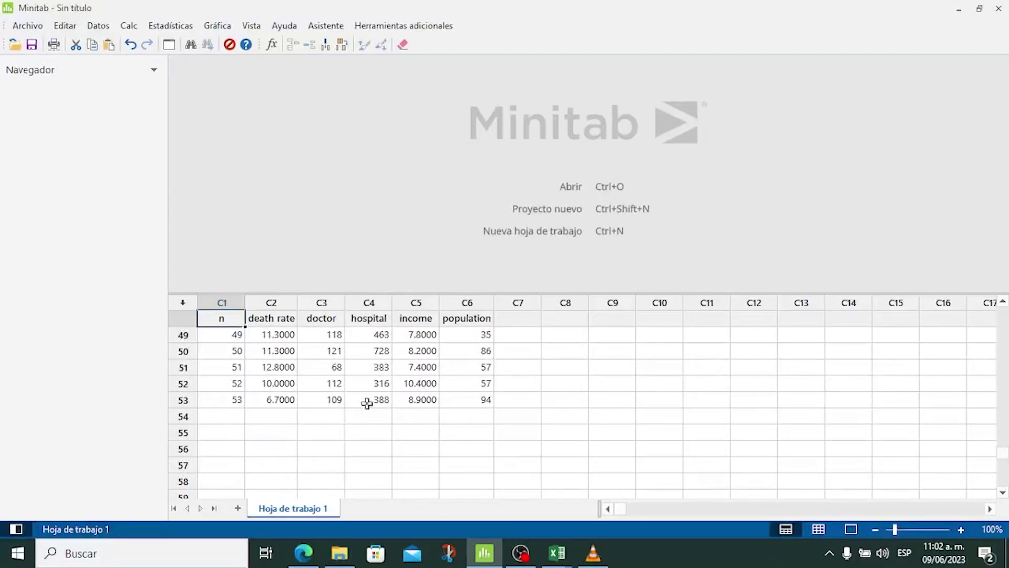
pyautogui.scroll(10, 376, 394)
pyautogui.scroll(5, 377, 390)
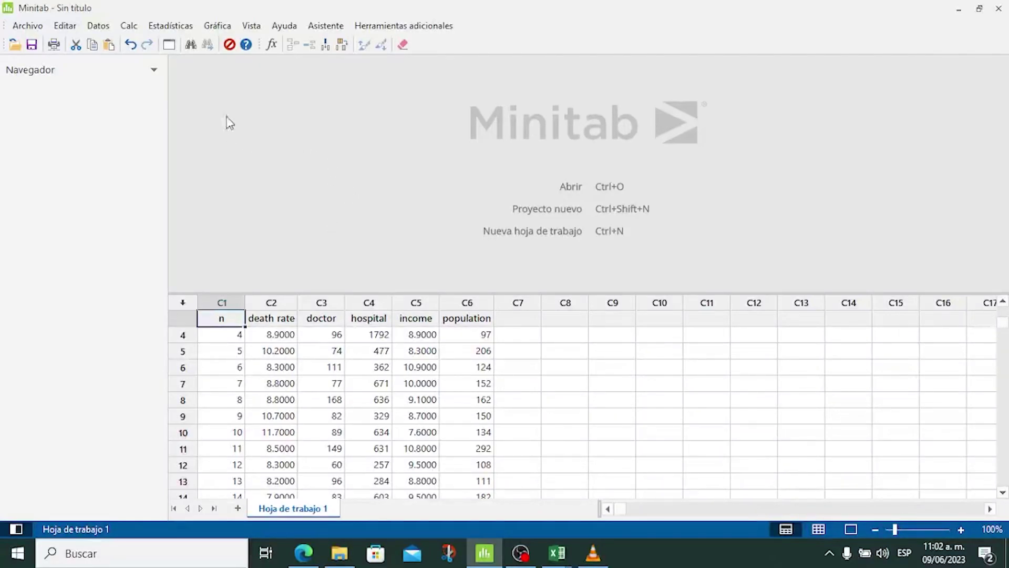
# Step: Start fitting a regression model with death rate as the response
pyautogui.click(170, 27)
pyautogui.moveTo(193, 62)
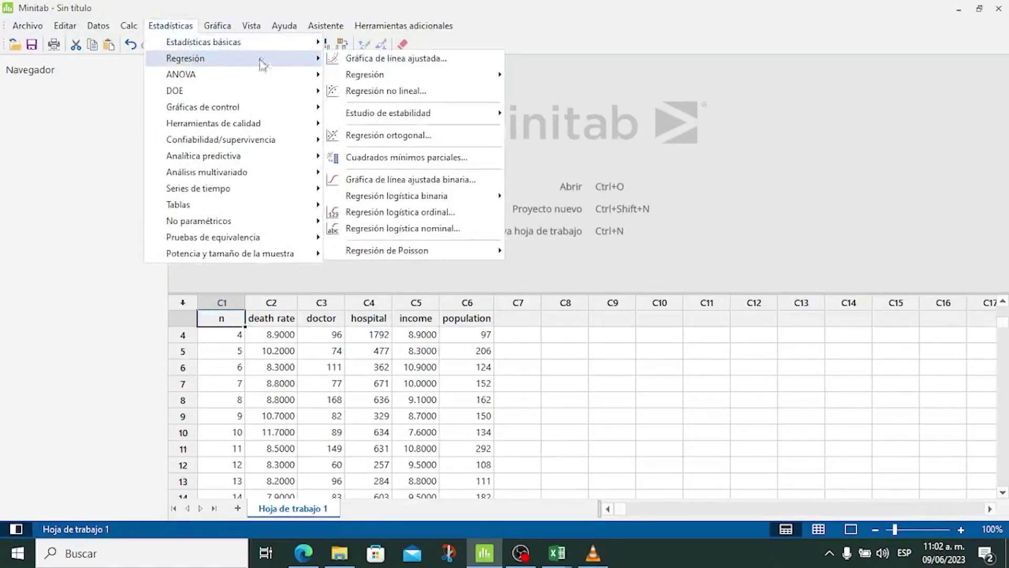
pyautogui.moveTo(381, 79)
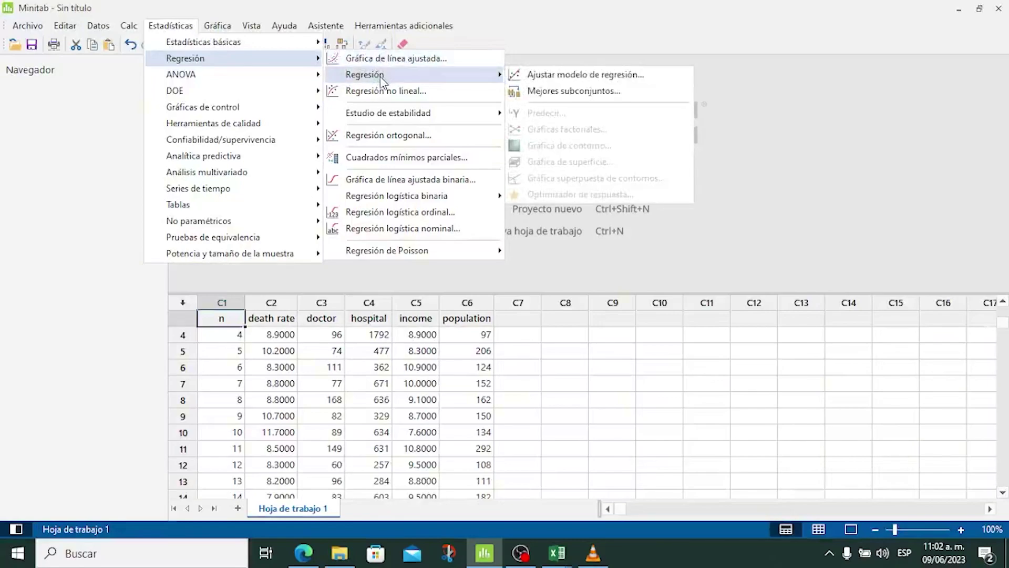
pyautogui.click(582, 76)
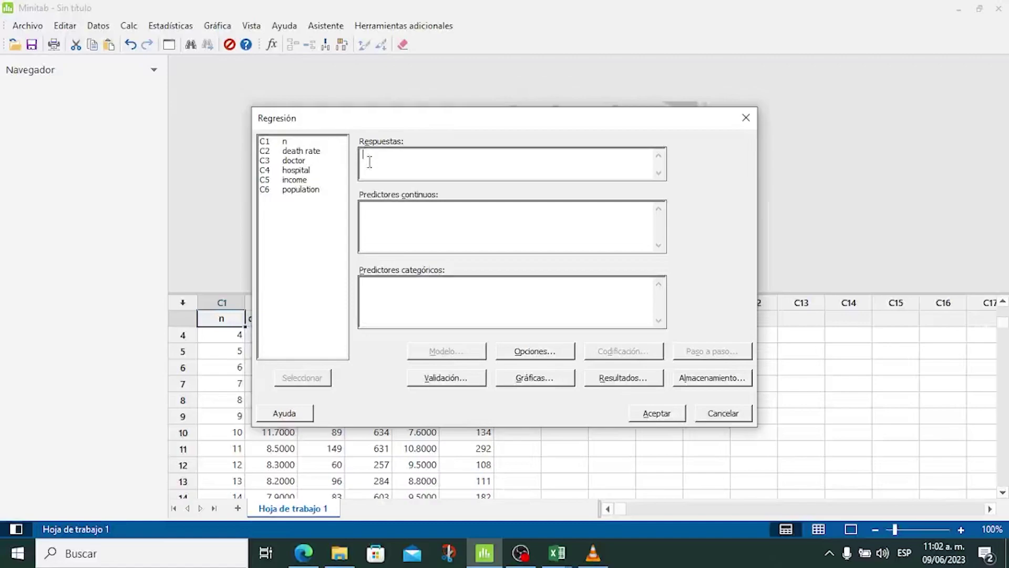
pyautogui.click(308, 152)
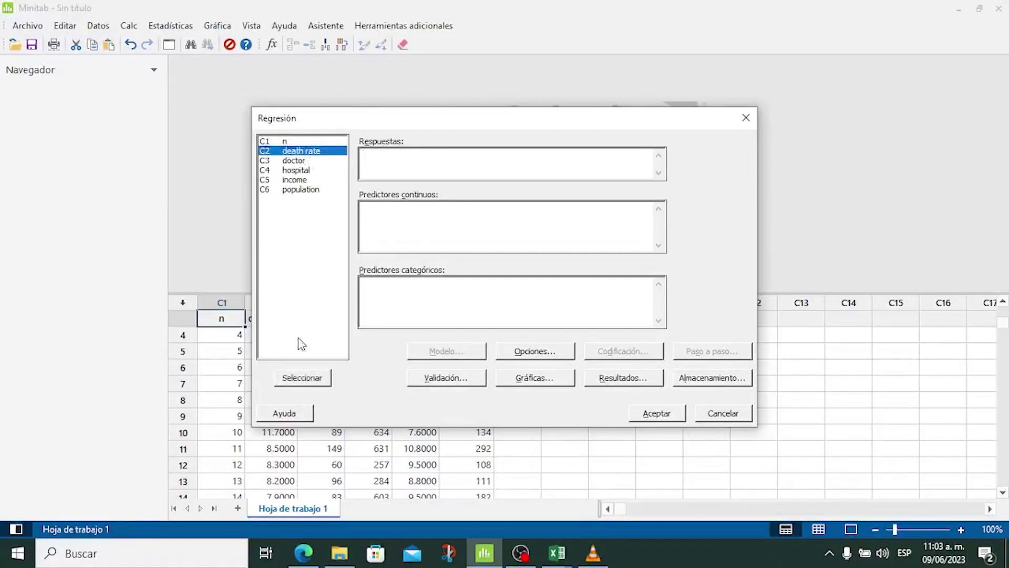
pyautogui.click(318, 376)
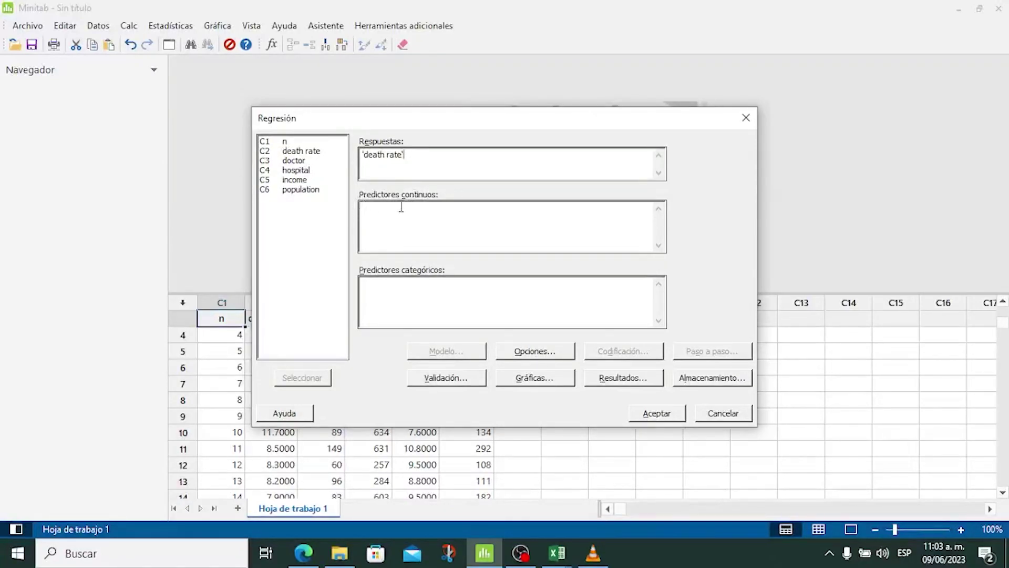
pyautogui.click(296, 161)
pyautogui.keyDown('ctrl'); pyautogui.click(299, 171); pyautogui.keyUp('ctrl')
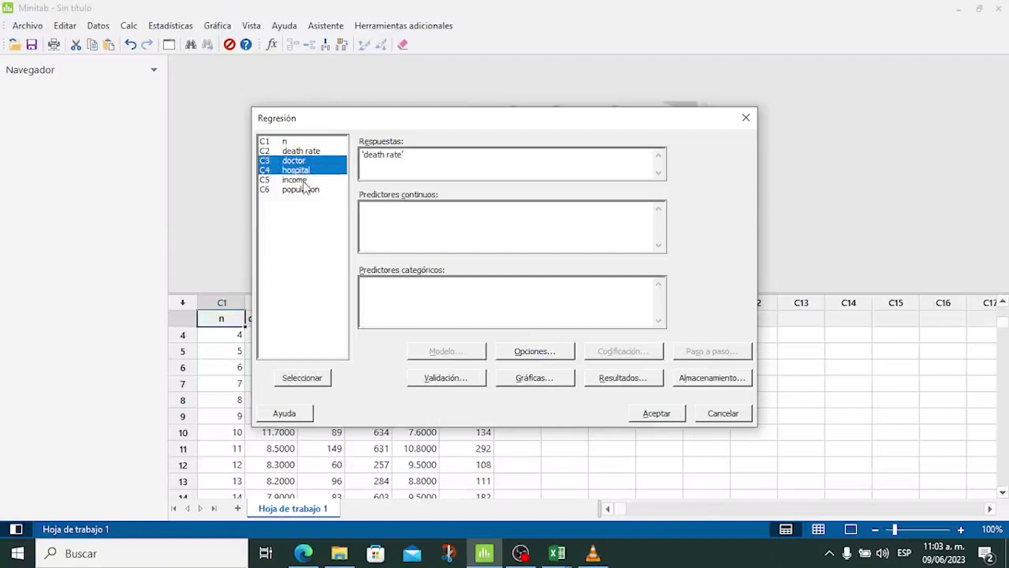
pyautogui.keyDown('ctrl'); pyautogui.click(299, 180); pyautogui.keyUp('ctrl')
pyautogui.keyDown('ctrl'); pyautogui.click(304, 190); pyautogui.keyUp('ctrl')
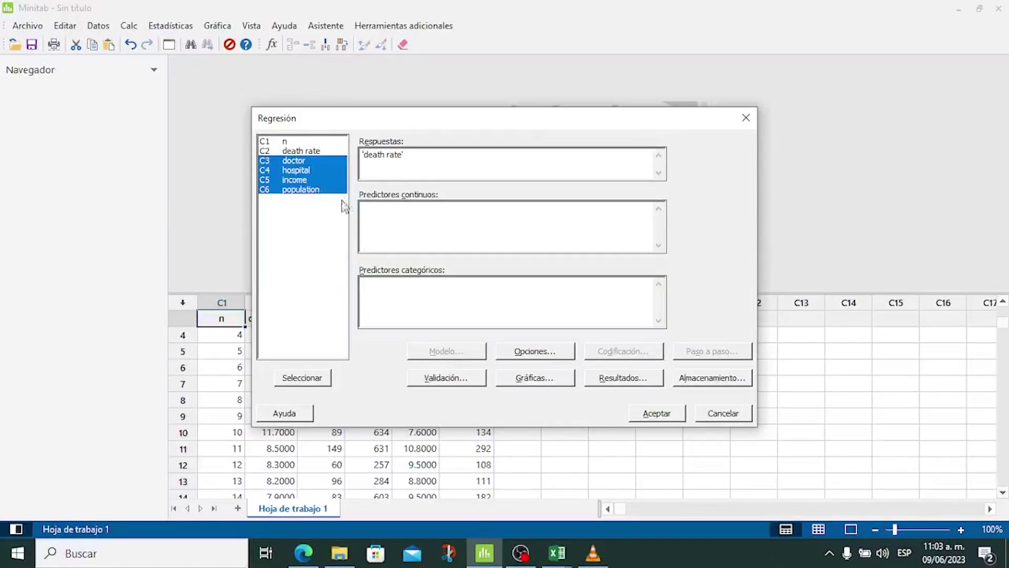
pyautogui.click(317, 379)
pyautogui.press('BackSpace')
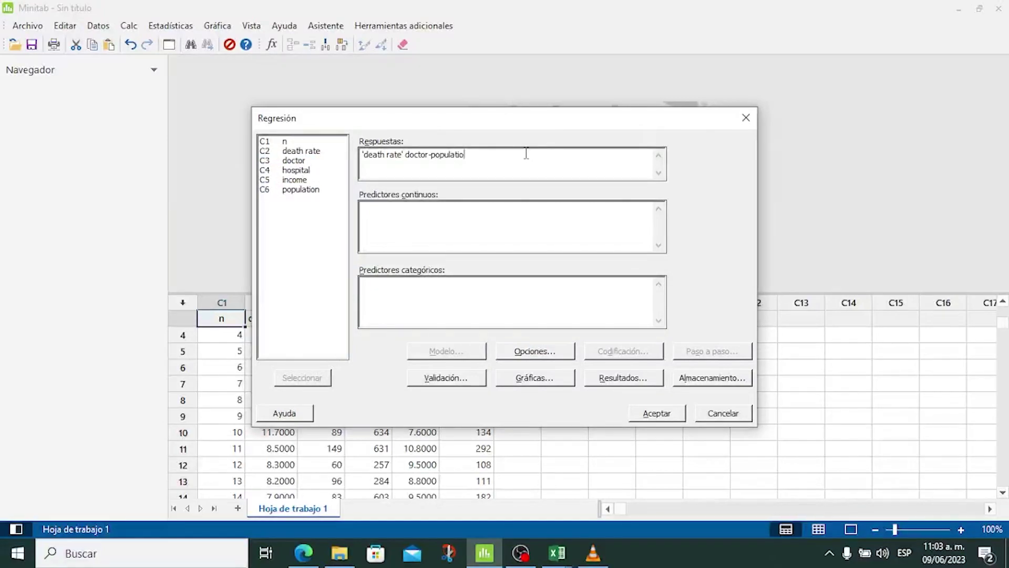
pyautogui.press('BackSpace')
pyautogui.press('BackSpace')
pyautogui.press('BackSpace')
pyautogui.press('BackSpace')
pyautogui.press('BackSpace')
pyautogui.press('BackSpace')
pyautogui.press('BackSpace')
pyautogui.press('BackSpace')
# Step: Set doctor, hospital, income and population as the continuous predictors of the regression
pyautogui.click(402, 210)
pyautogui.click(293, 161)
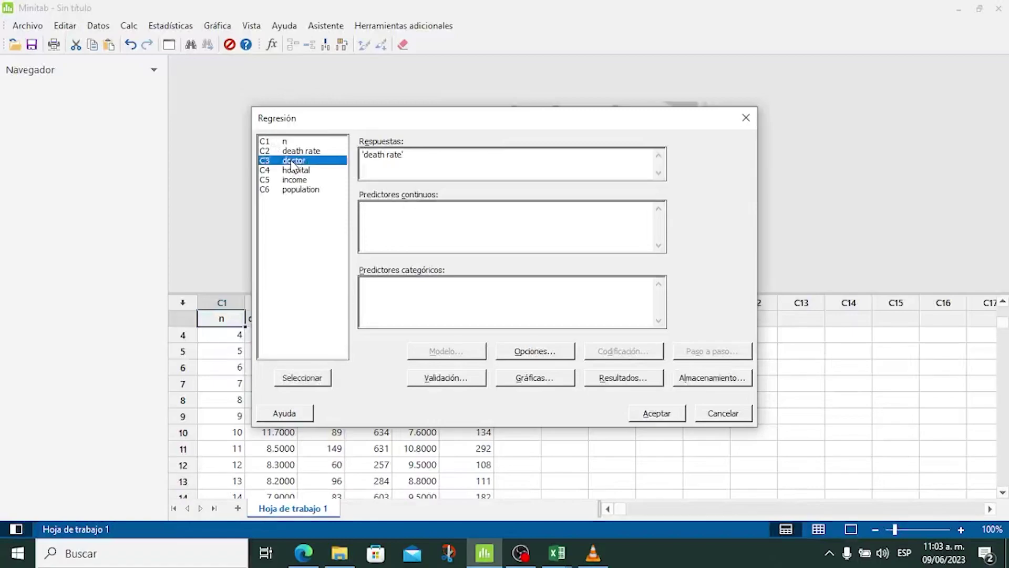
pyautogui.keyDown('shift'); pyautogui.click(297, 170); pyautogui.keyUp('shift')
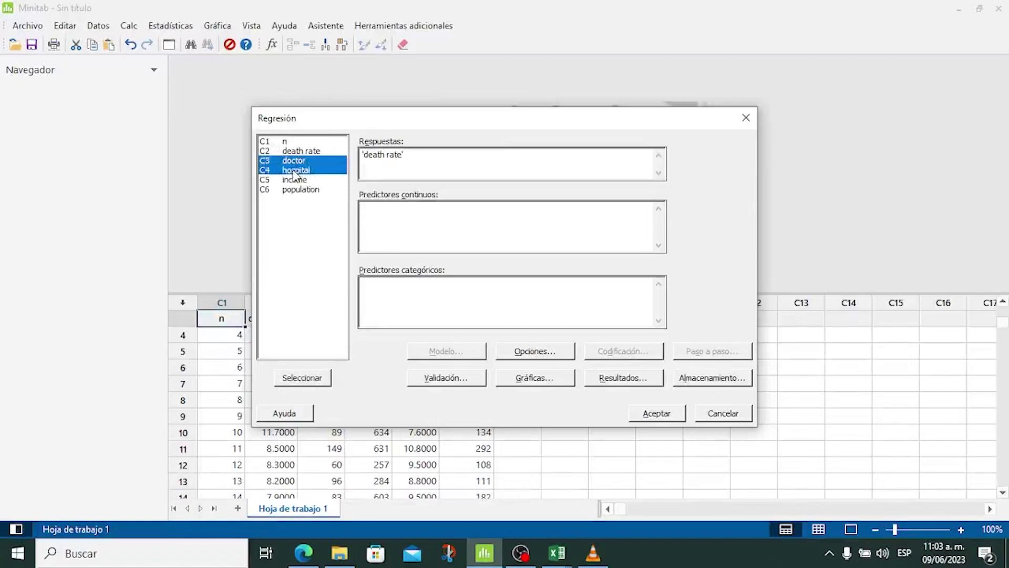
pyautogui.keyDown('shift'); pyautogui.click(300, 180); pyautogui.keyUp('shift')
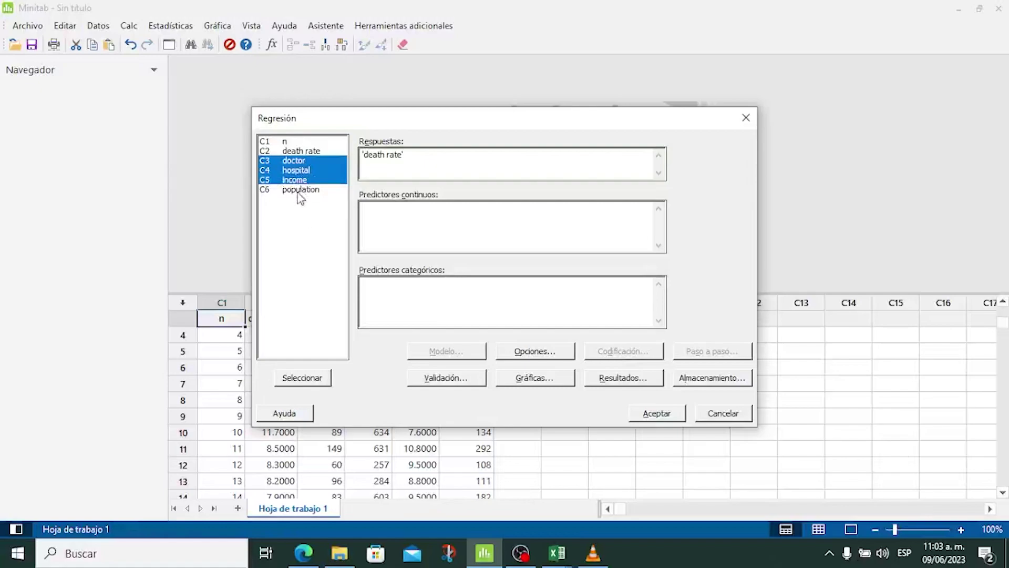
pyautogui.keyDown('shift'); pyautogui.click(300, 190); pyautogui.keyUp('shift')
pyautogui.click(318, 378)
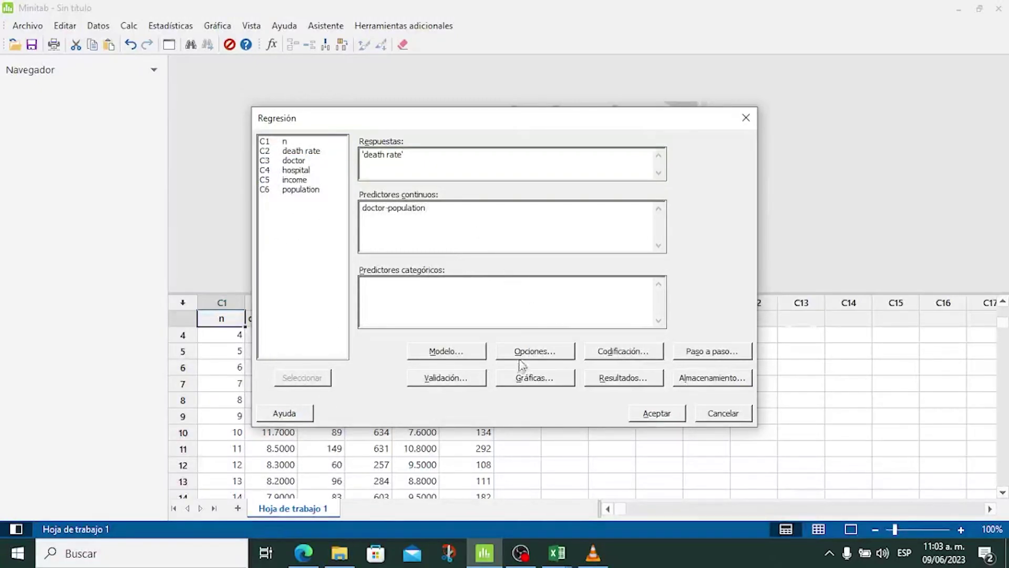
# Step: Review the regression's model terms, then its confidence interval, sum of squares and Box-Cox options
pyautogui.click(456, 354)
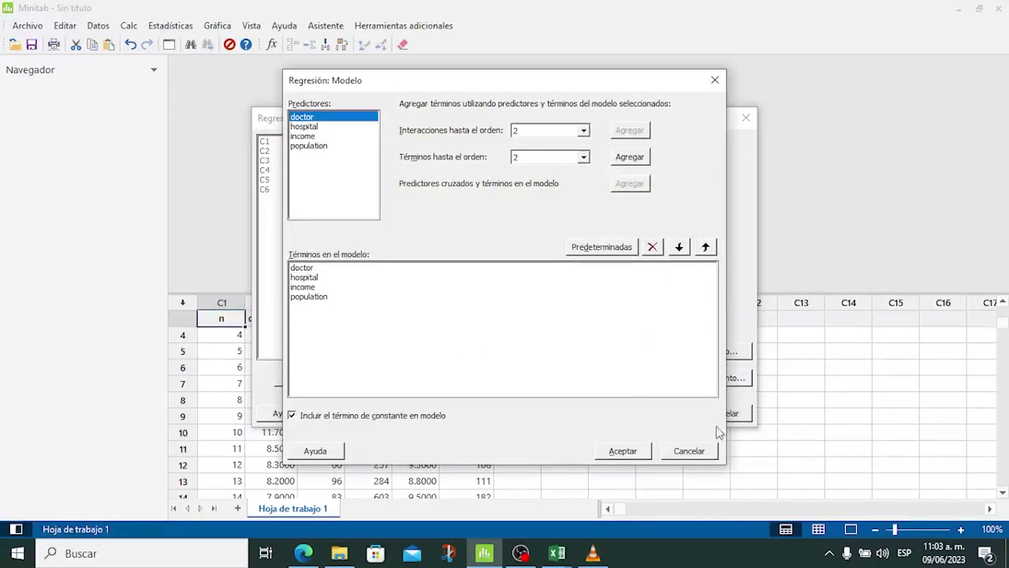
pyautogui.click(677, 452)
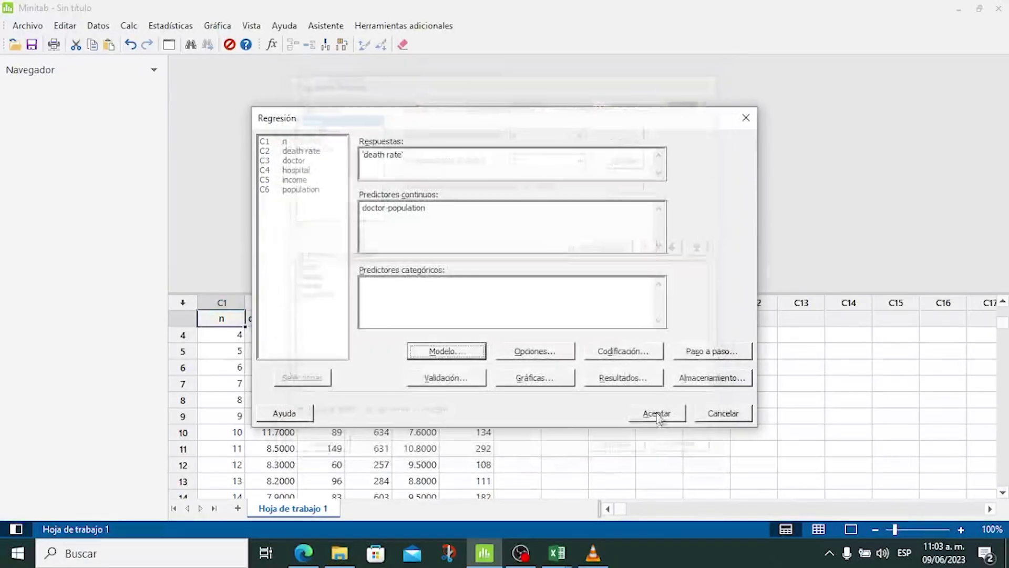
pyautogui.click(534, 352)
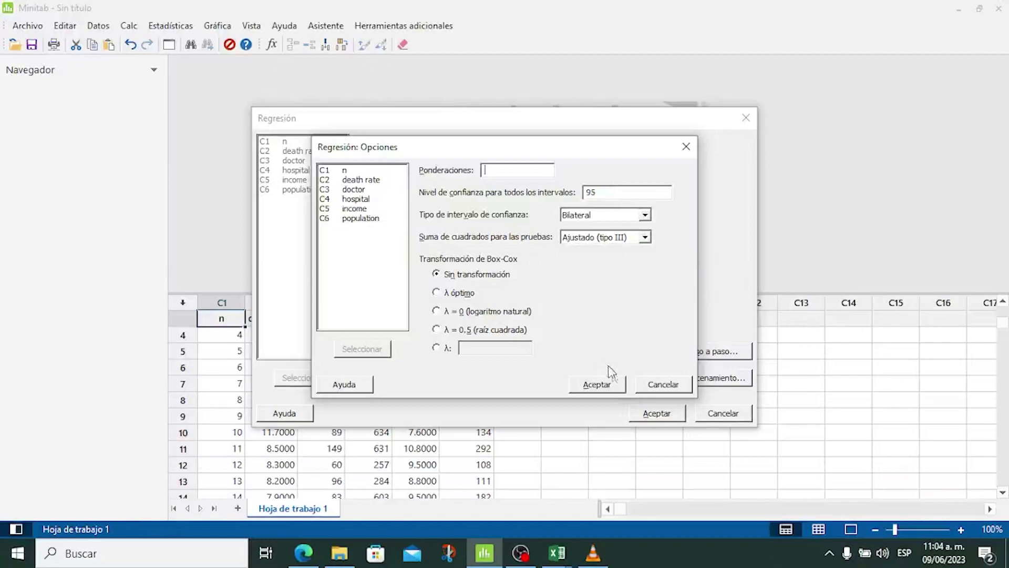
pyautogui.click(594, 384)
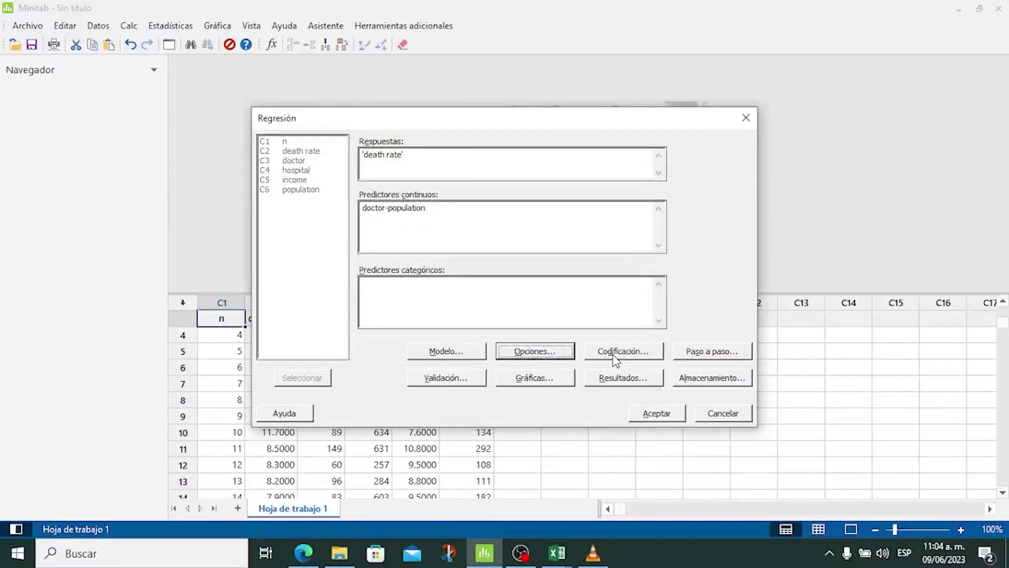
# Step: Set the regression's residual plots to the four-in-one layout (Cuatro en uno)
pyautogui.click(532, 379)
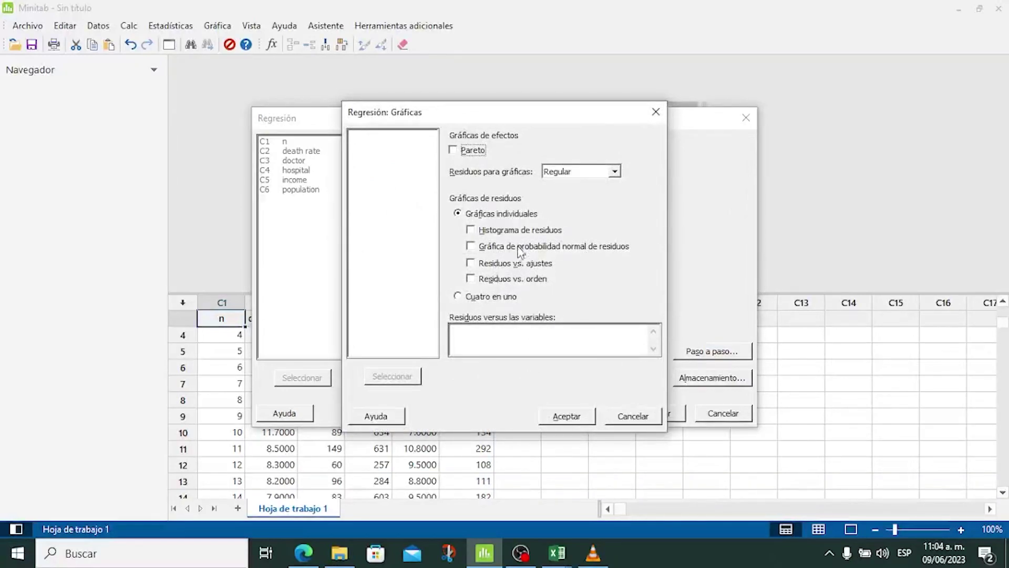
pyautogui.click(458, 297)
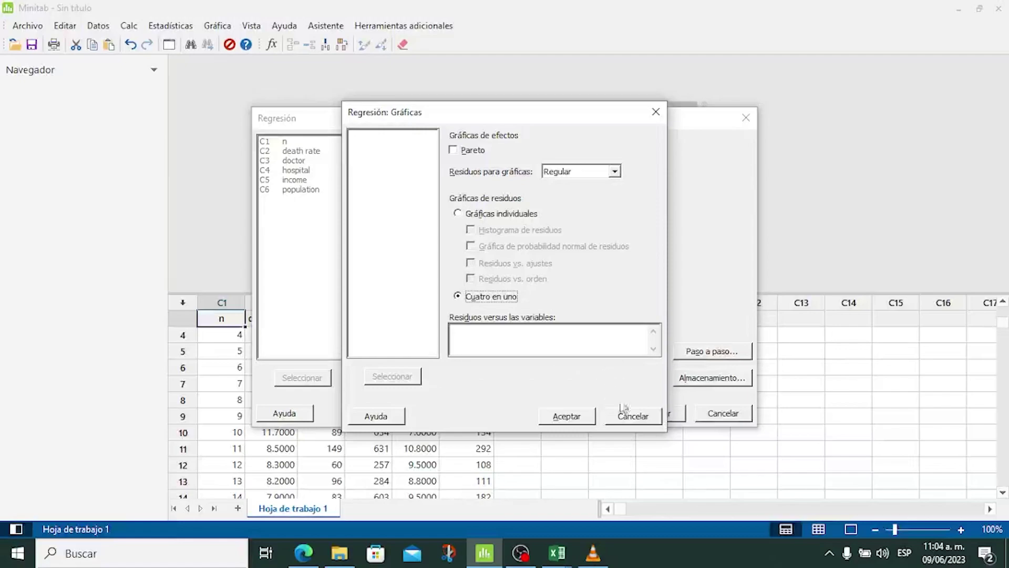
pyautogui.click(566, 418)
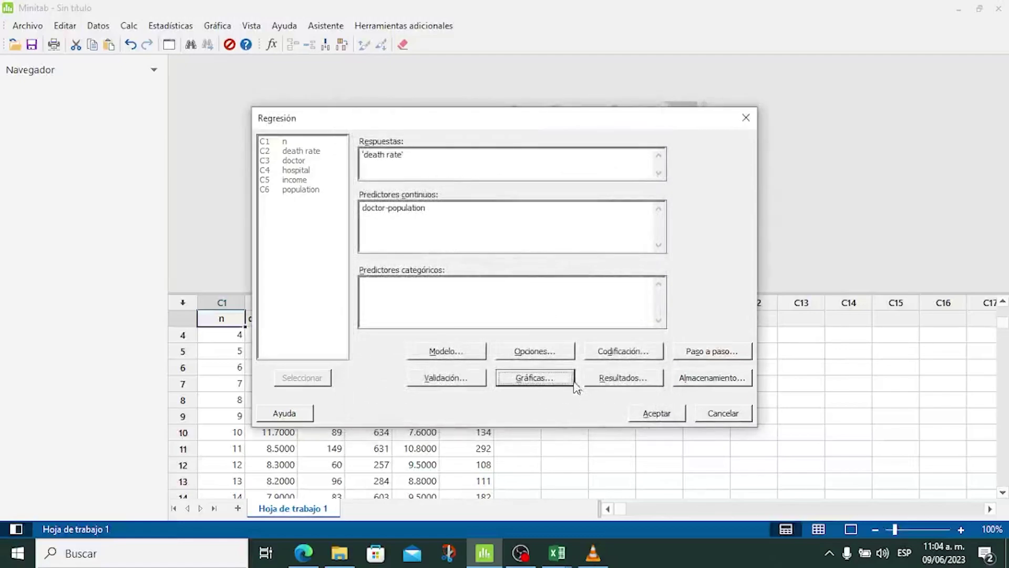
# Step: Keep the simple-tables results settings, run the regression, and enlarge the output area above the worksheet
pyautogui.click(628, 382)
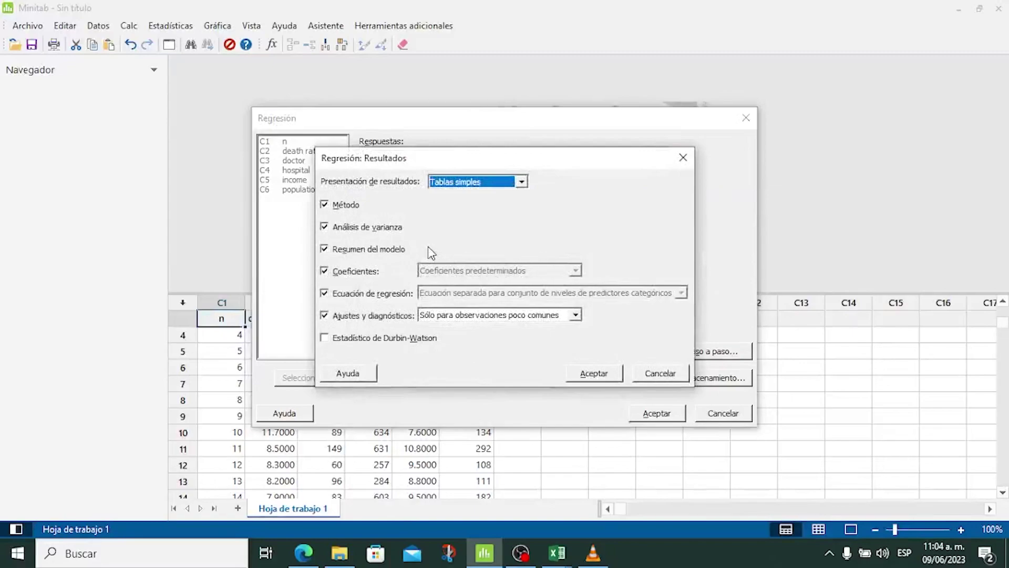
pyautogui.click(594, 373)
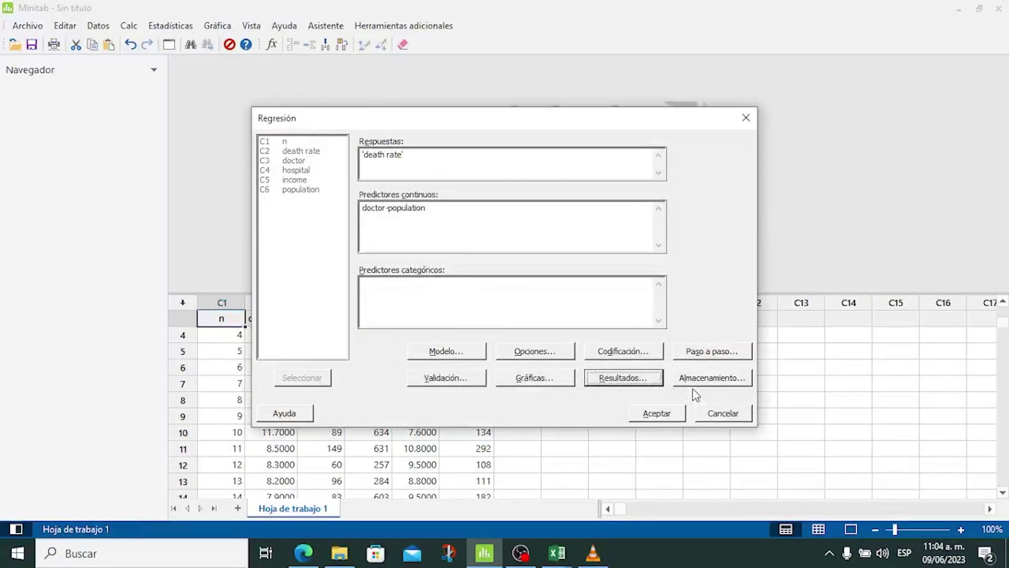
pyautogui.click(657, 413)
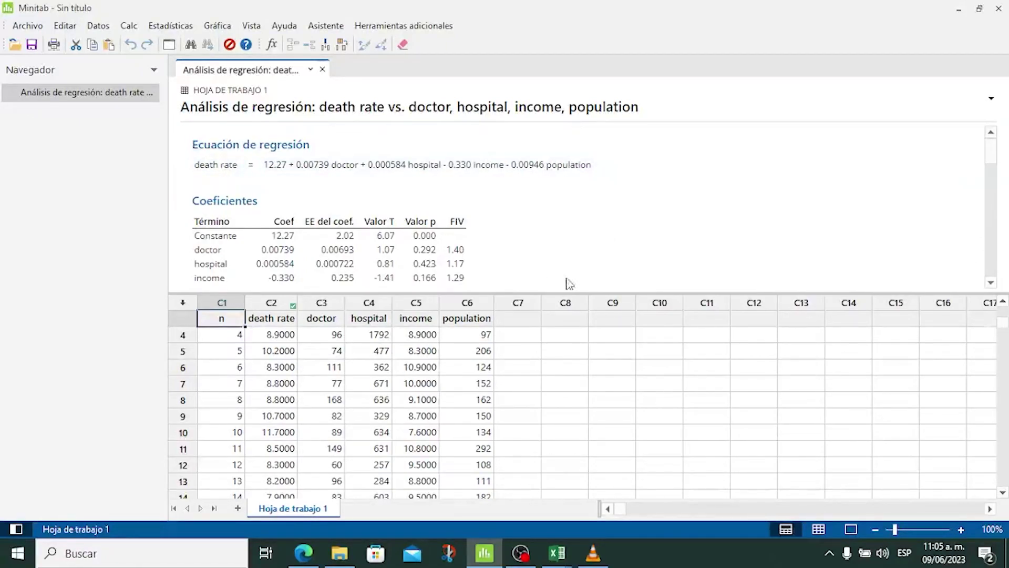
pyautogui.moveTo(572, 292); pyautogui.dragTo(586, 353)
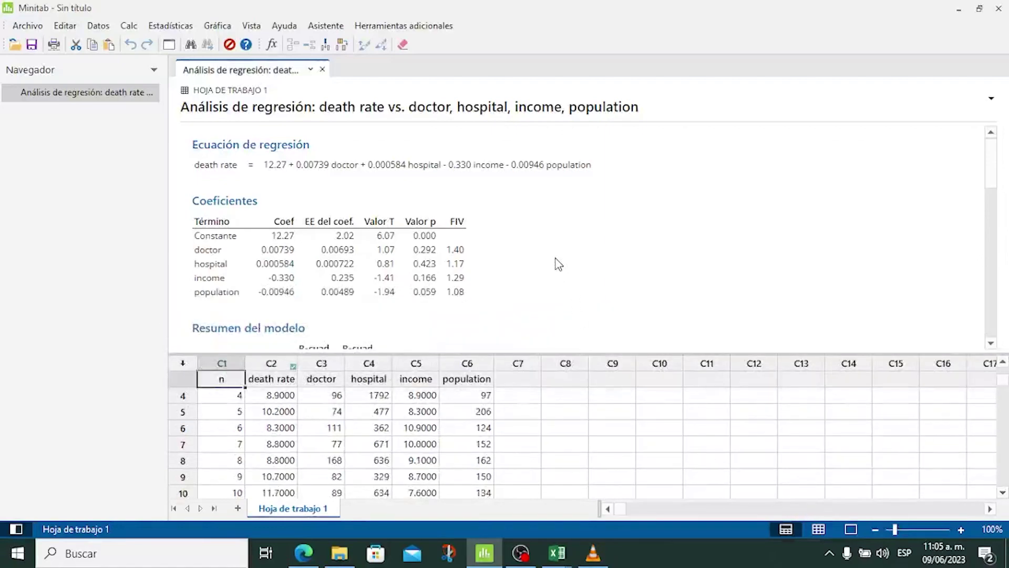